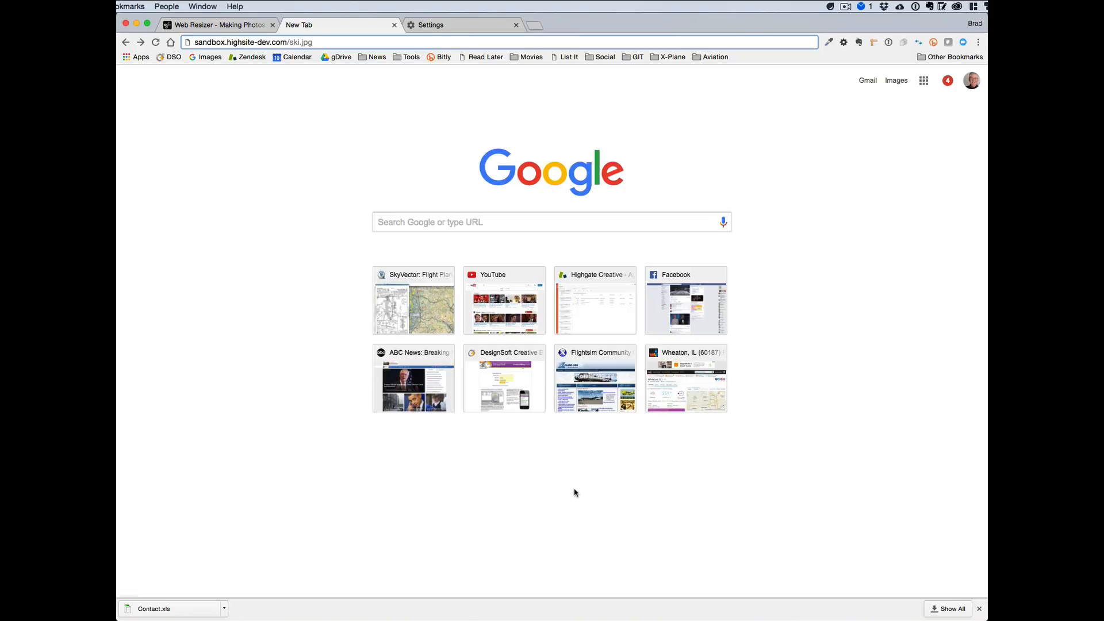
Load the full-size ski image at sandbox.highsite-dev.com/ski.jpg.
key("Return")
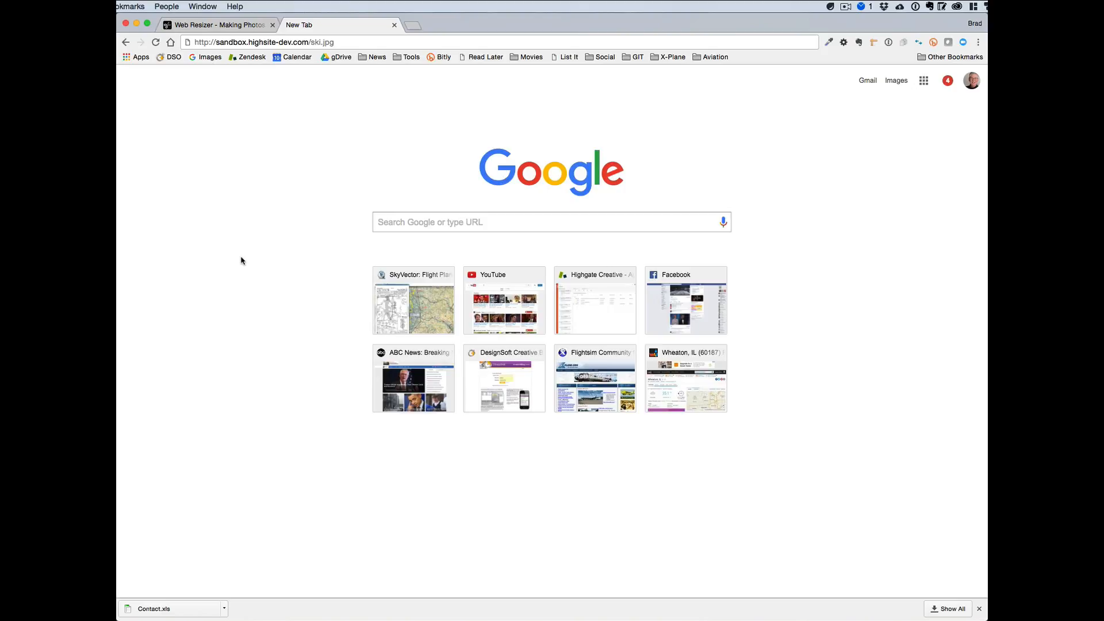
key("super+l")
key("Return")
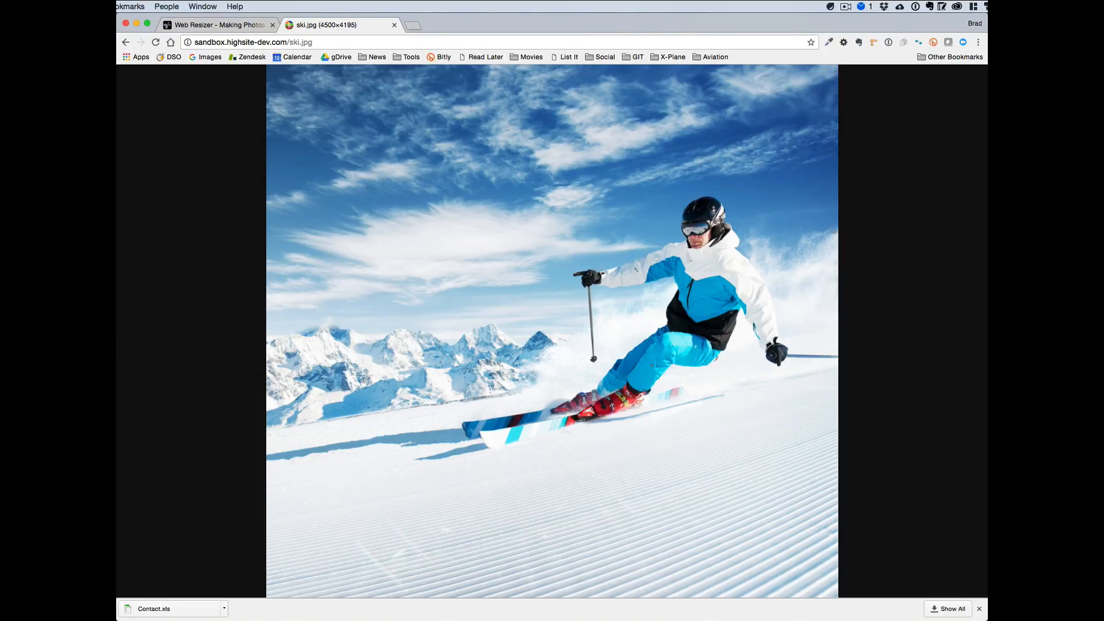
Load the optimized version of the image at sandbox.highsite-dev.com/skio.jpg.
left_click(300, 43)
type("o")
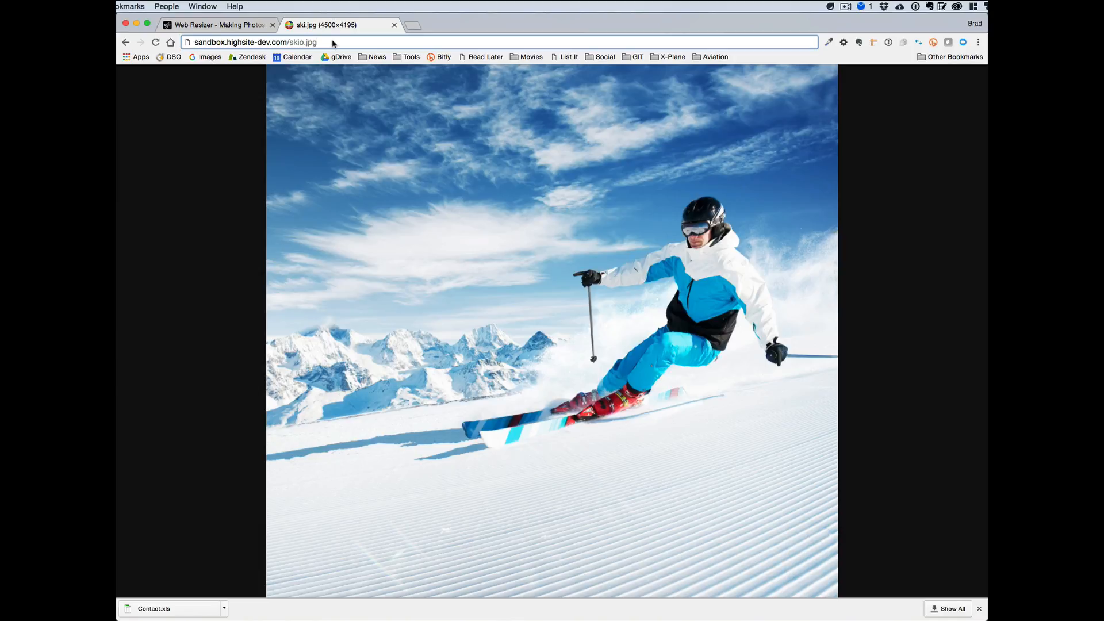
key("Return")
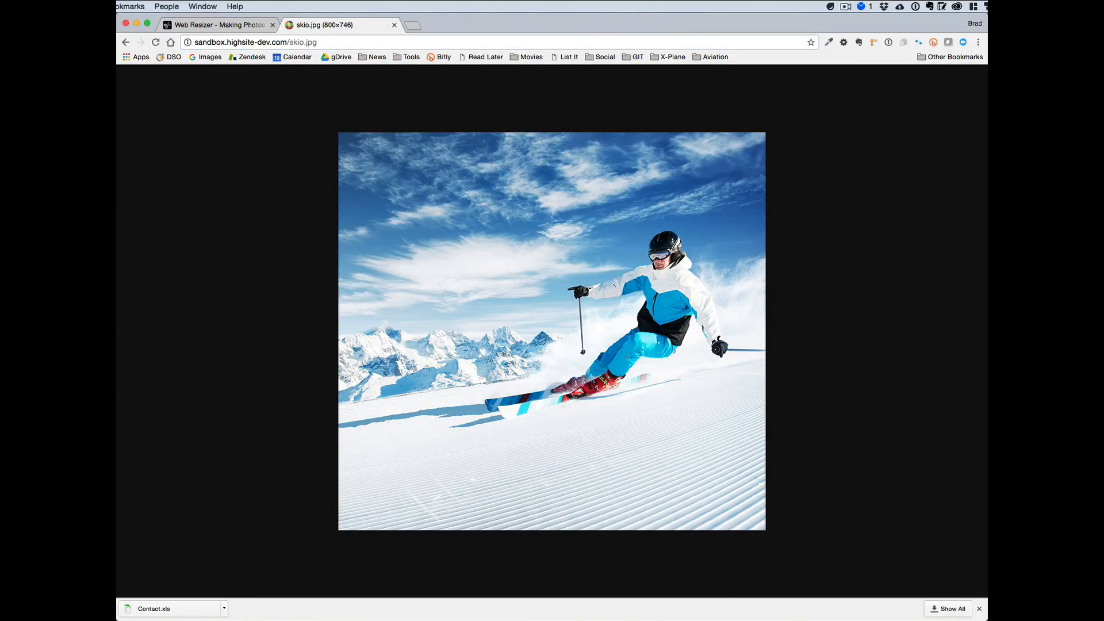
key("super+l")
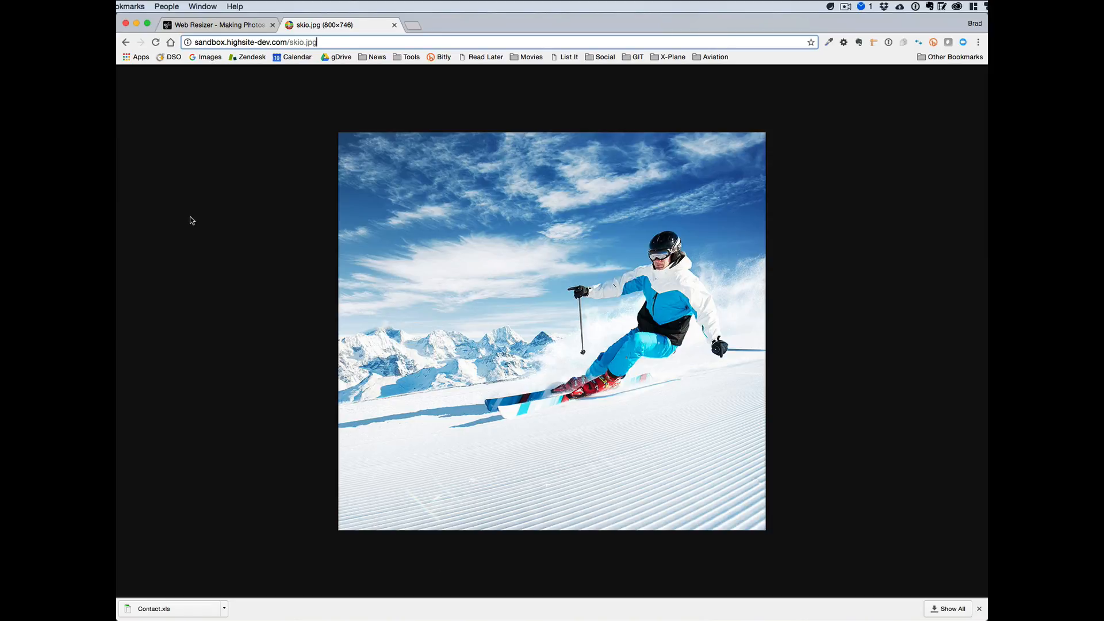
left_click(209, 42)
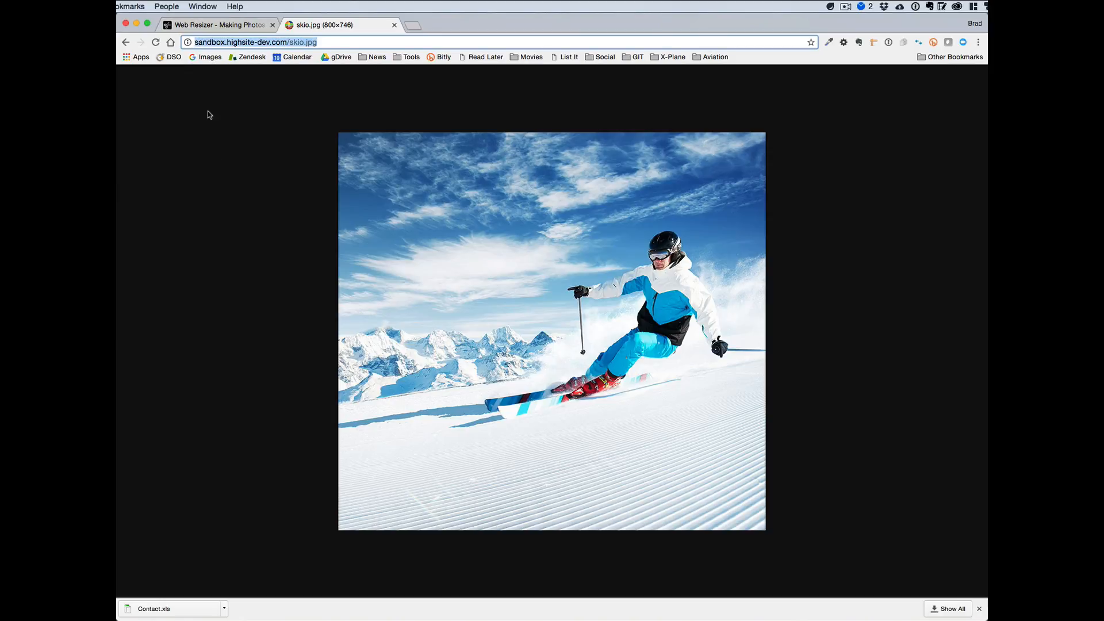
Switch to the Web Resizer page and upload ski.jpg from the Desktop.
left_click(222, 27)
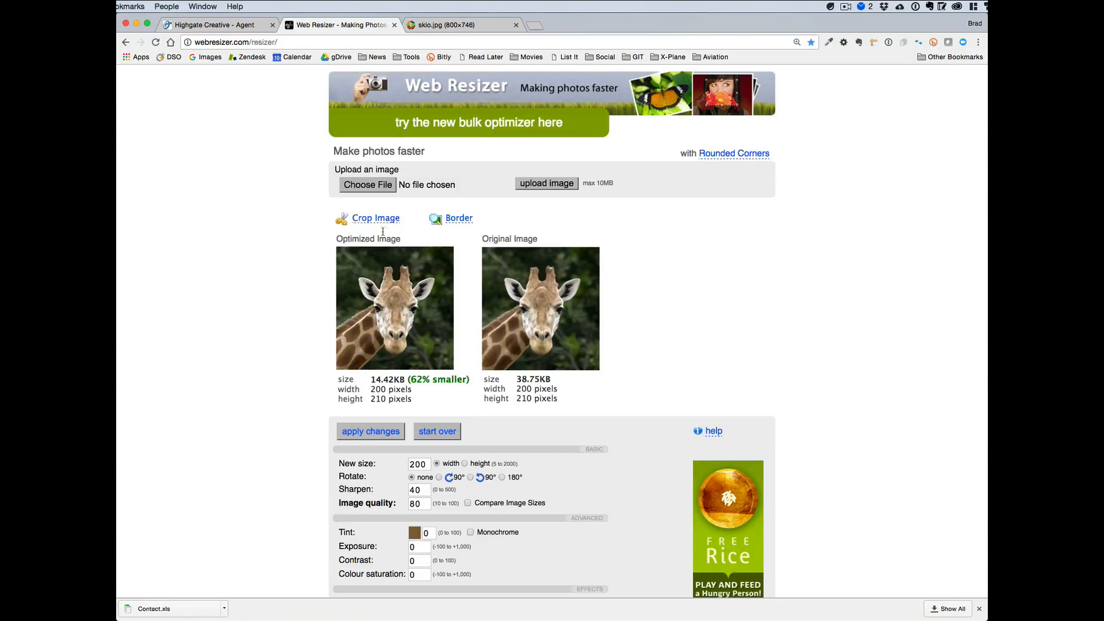
left_click(373, 186)
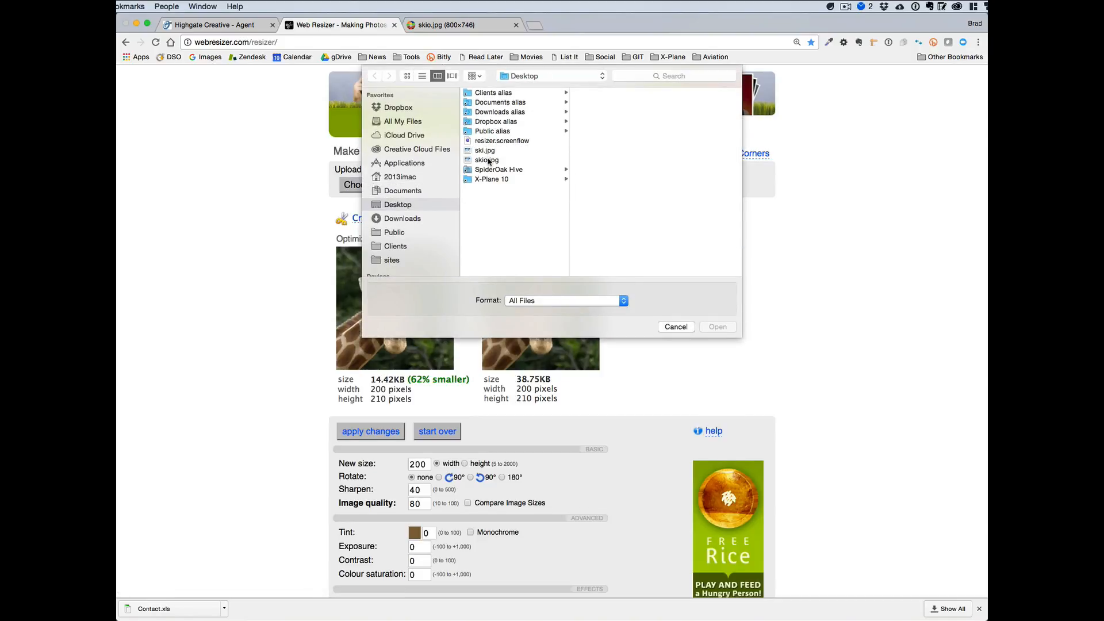
left_click(485, 152)
left_click(718, 328)
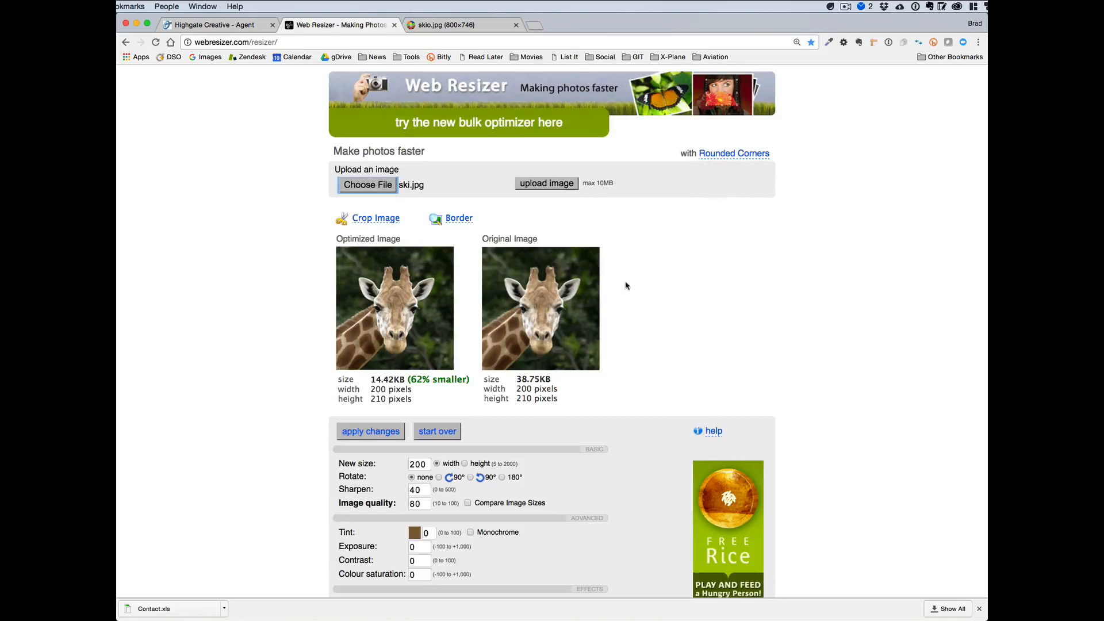
left_click(544, 184)
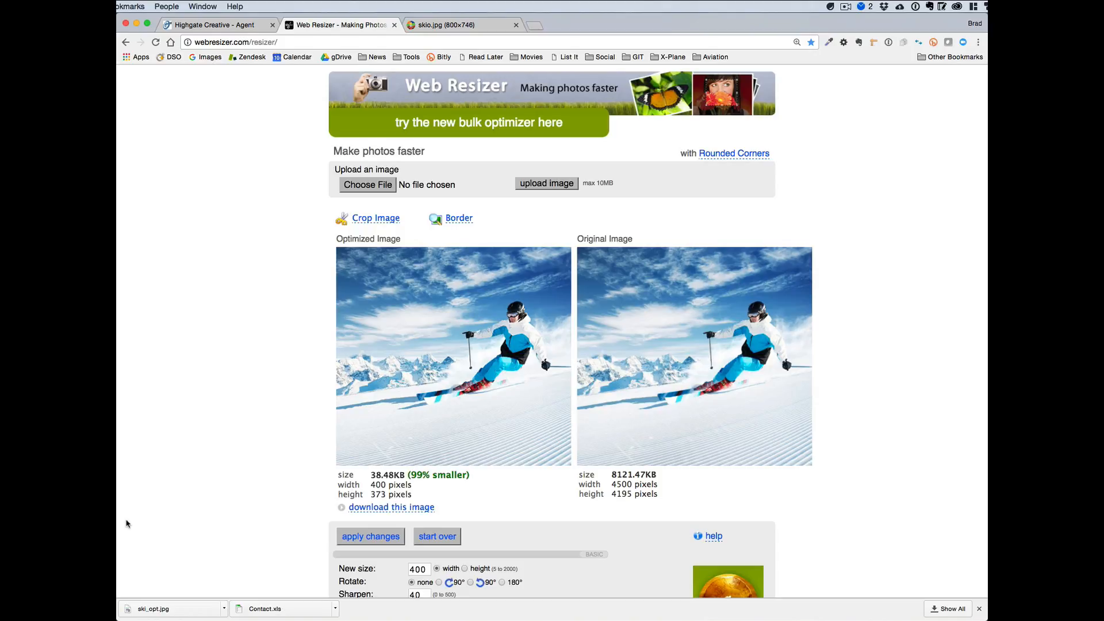
Set the optimized image's new width to 600 pixels and apply the change.
scroll(255, 520, "down", 4)
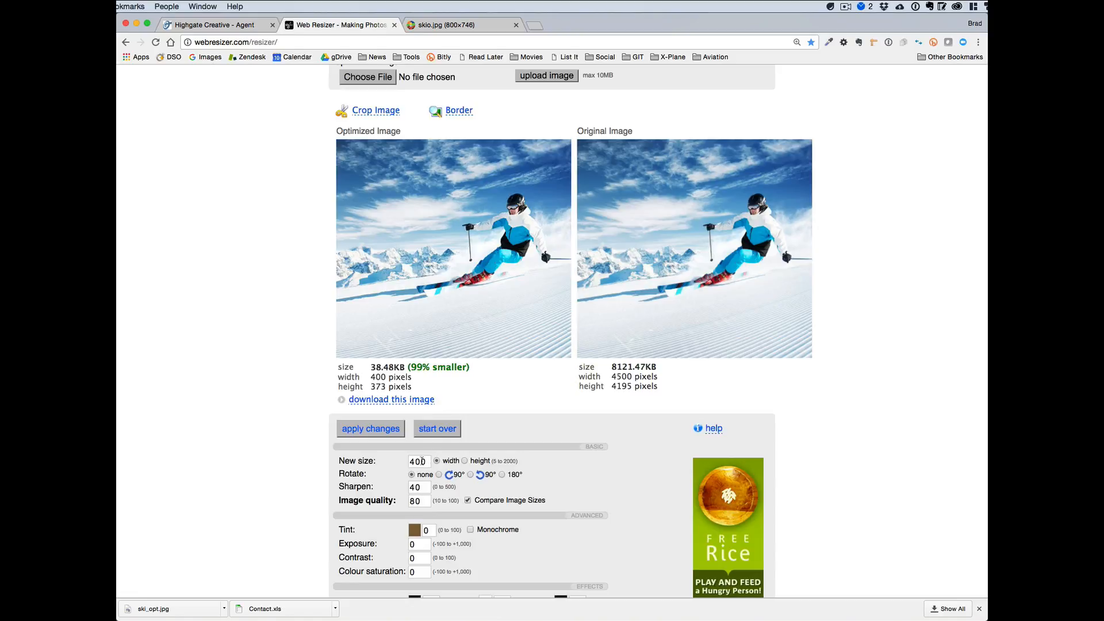
left_click_drag(414, 461, 403, 461)
type("6")
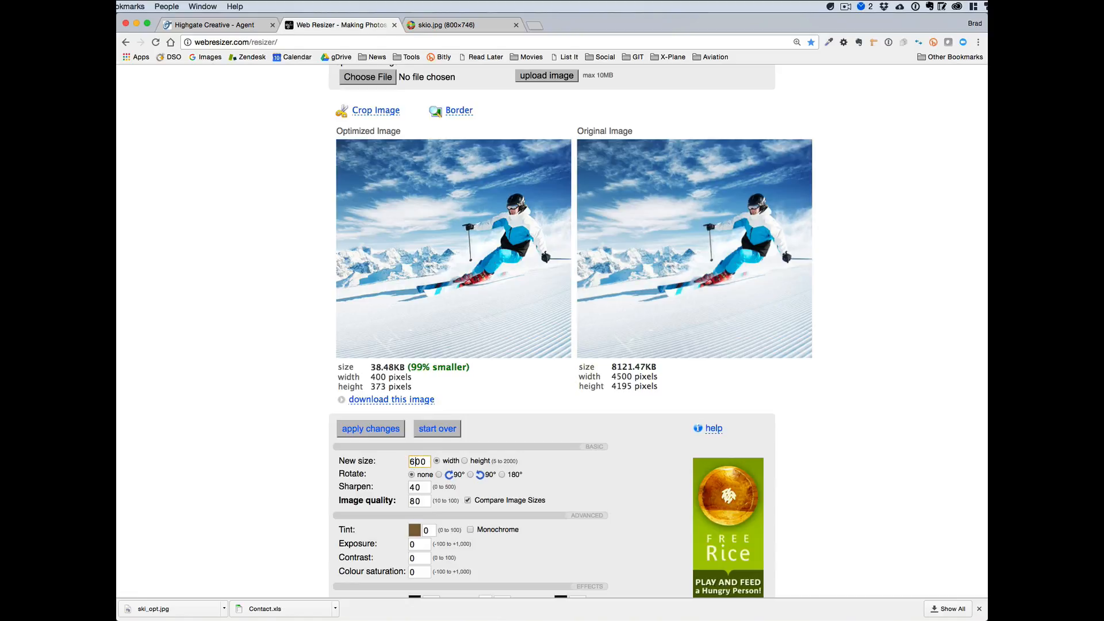
left_click(371, 429)
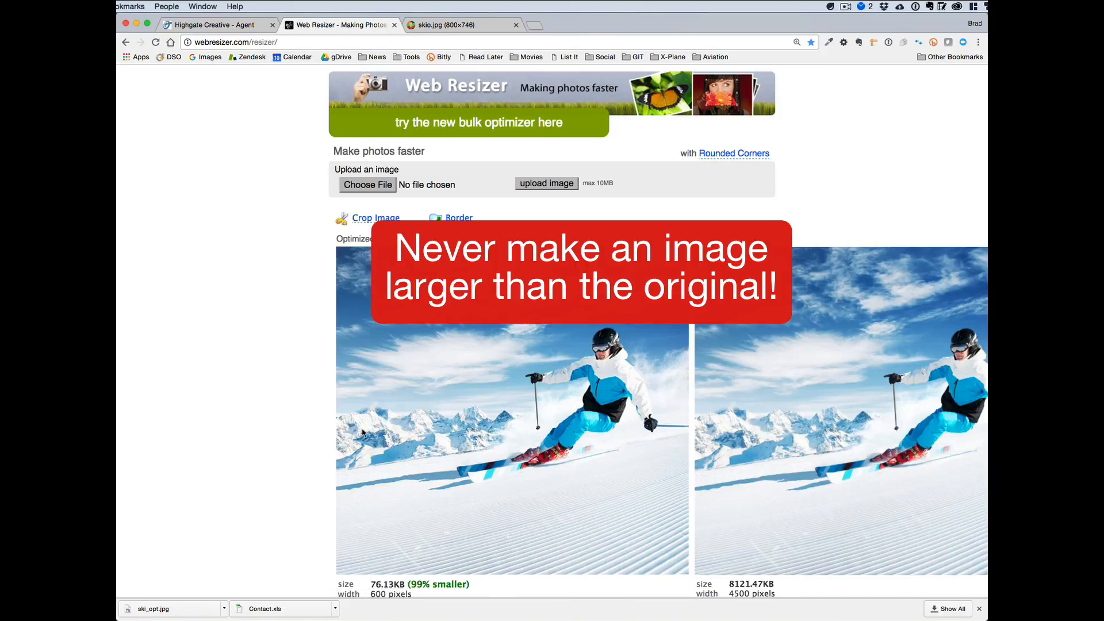
Set the image quality to 60 and apply the change to the optimized image.
scroll(270, 442, "down", 5)
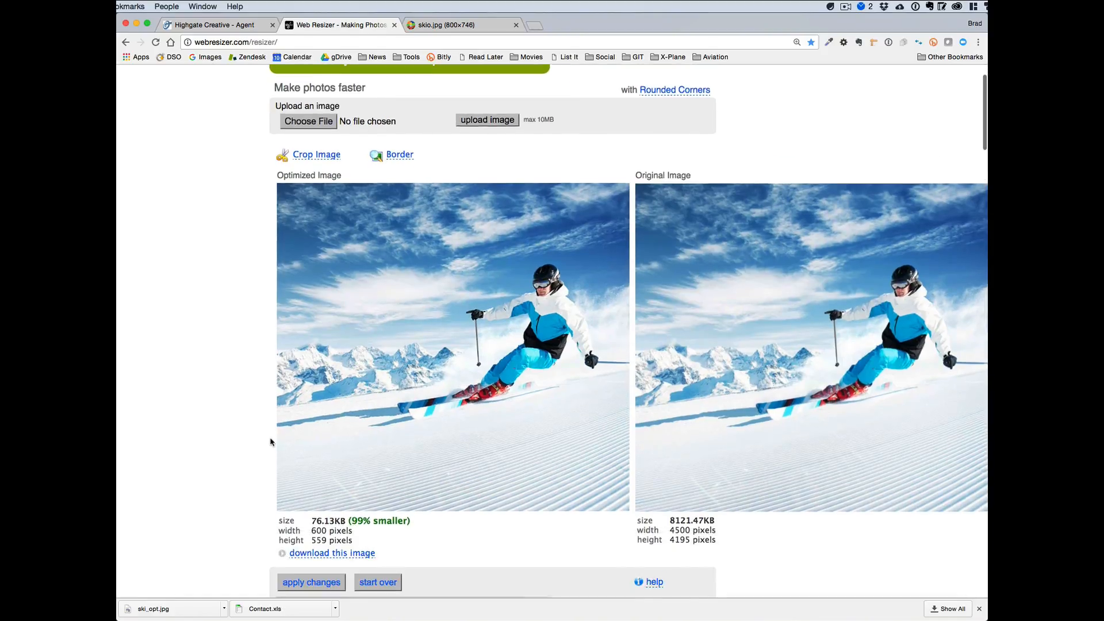
scroll(270, 441, "down", 3)
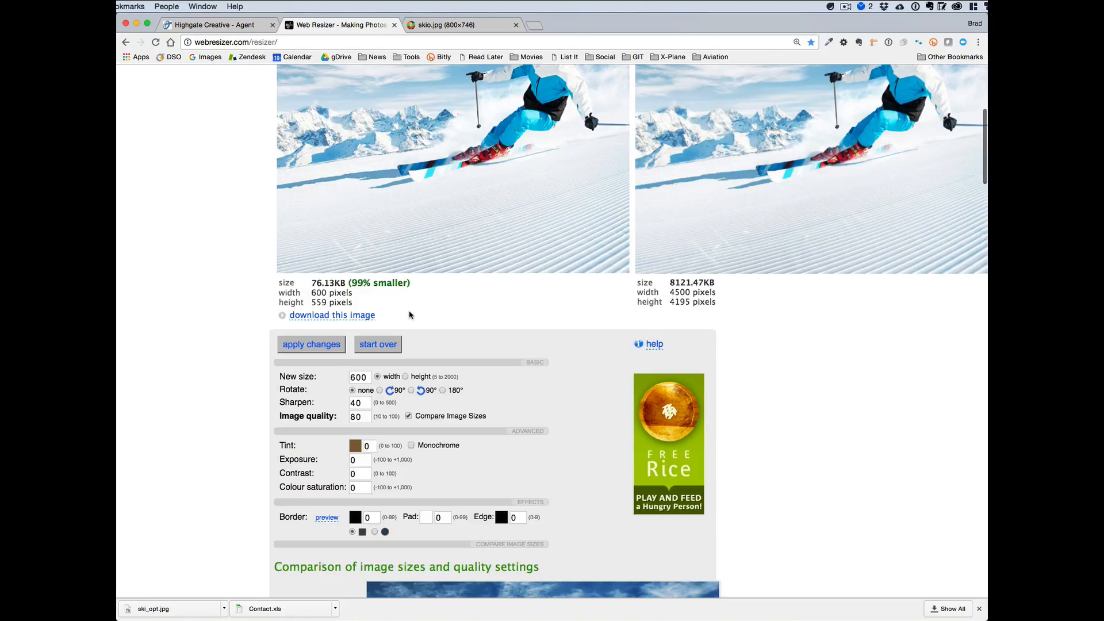
scroll(410, 314, "down", 1)
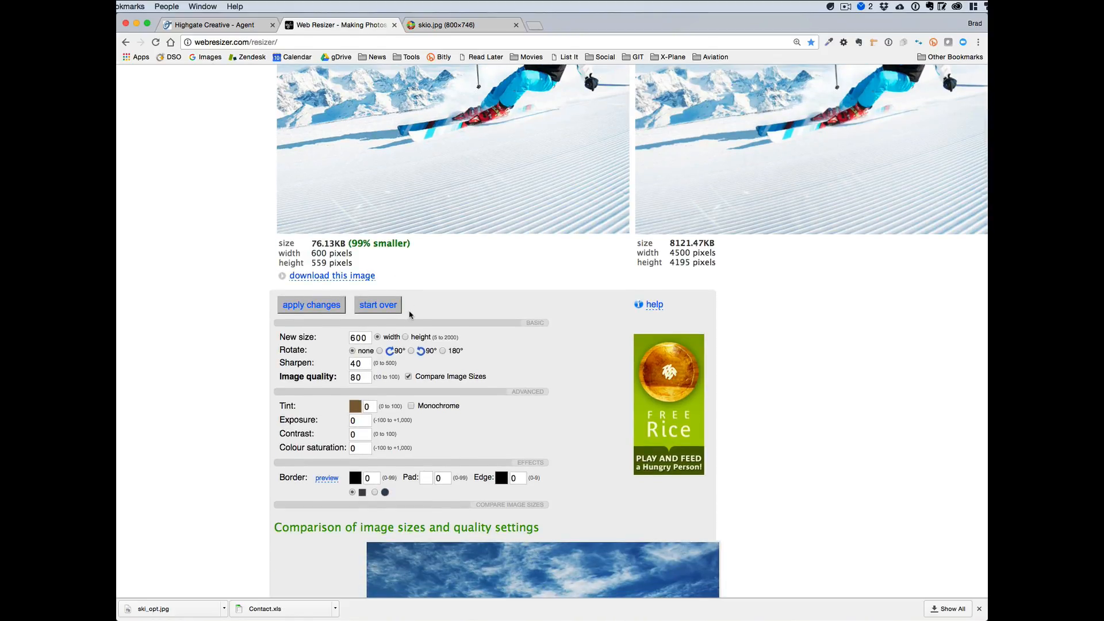
scroll(410, 315, "down", 2)
scroll(222, 352, "up", 7)
scroll(223, 355, "down", 5)
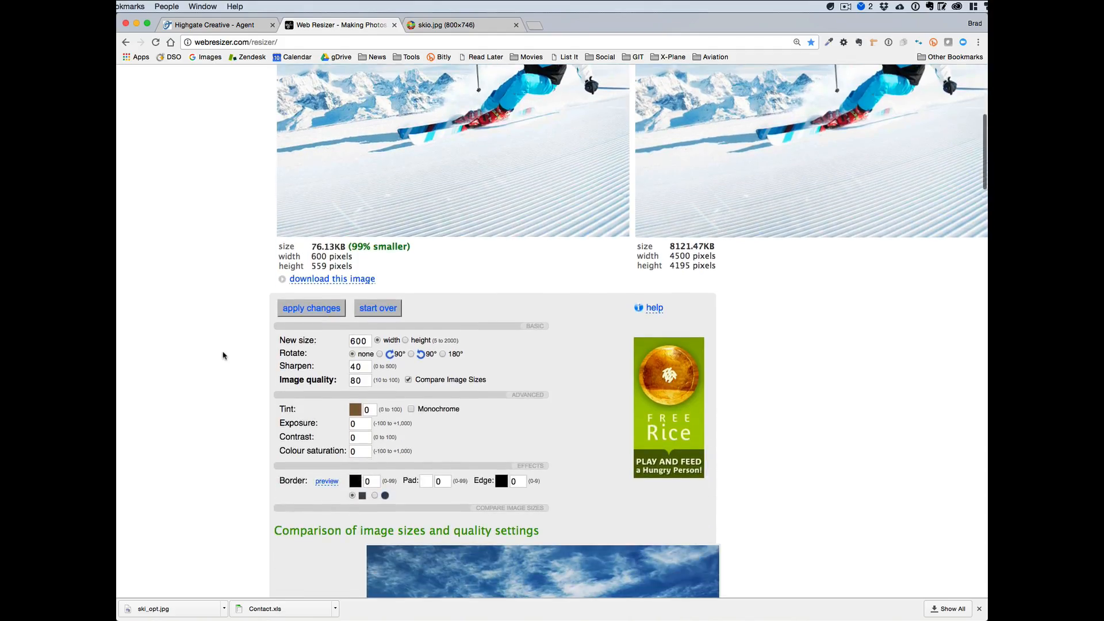
scroll(223, 355, "up", 1)
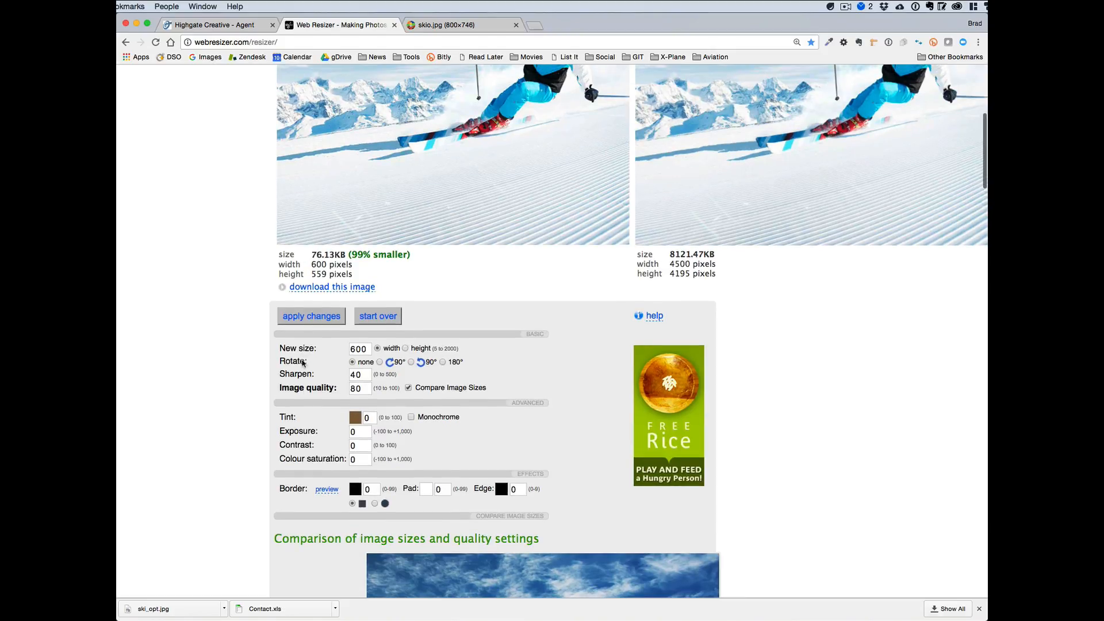
left_click(361, 388)
left_click_drag(361, 388, 349, 389)
type("60")
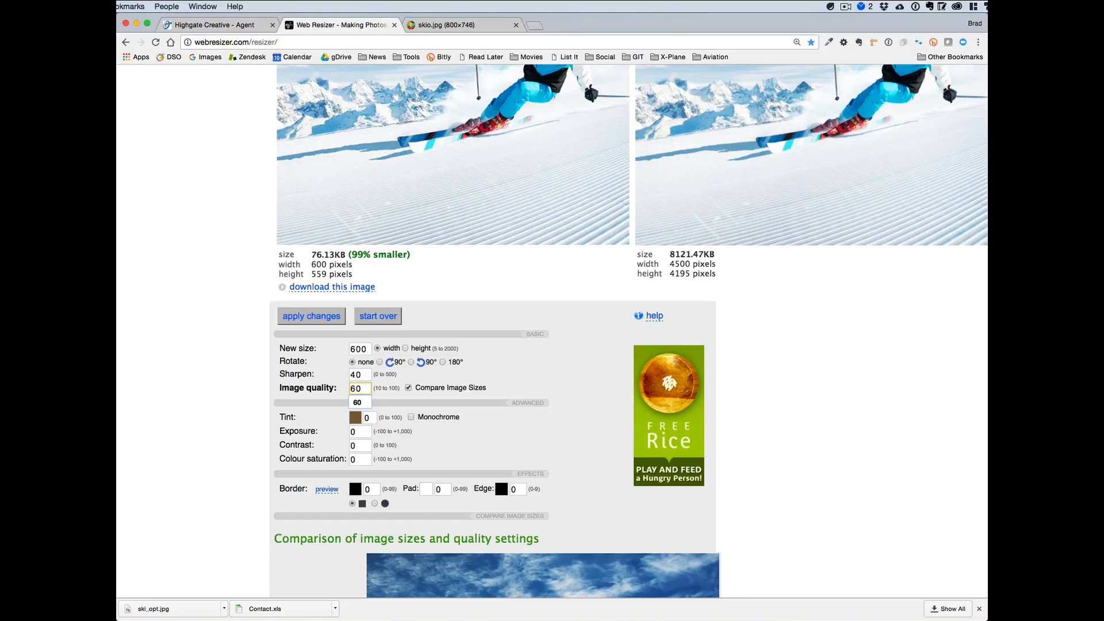
scroll(210, 398, "up", 2)
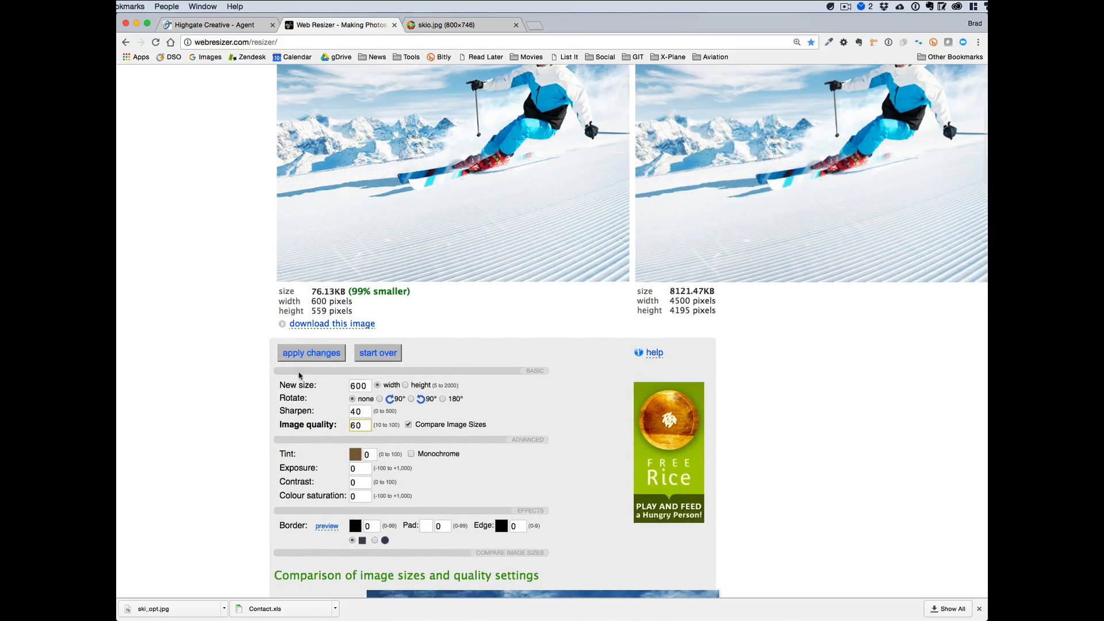
left_click(306, 355)
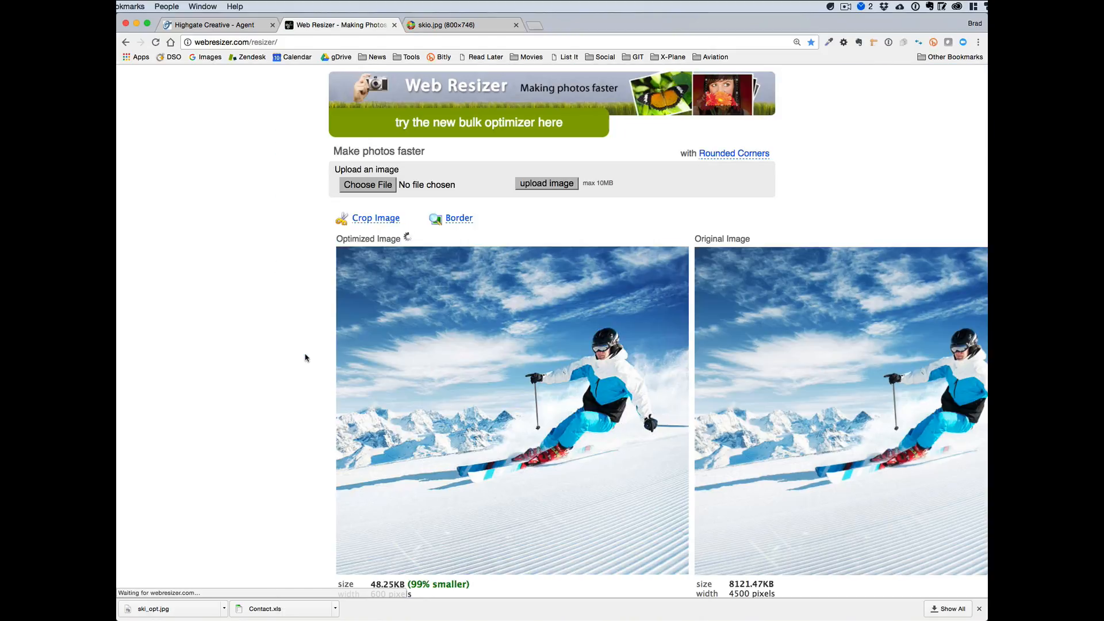
Compare the optimized ski image's appearance, file size and dimensions with the original.
scroll(260, 400, "down", 5)
scroll(260, 400, "down", 1)
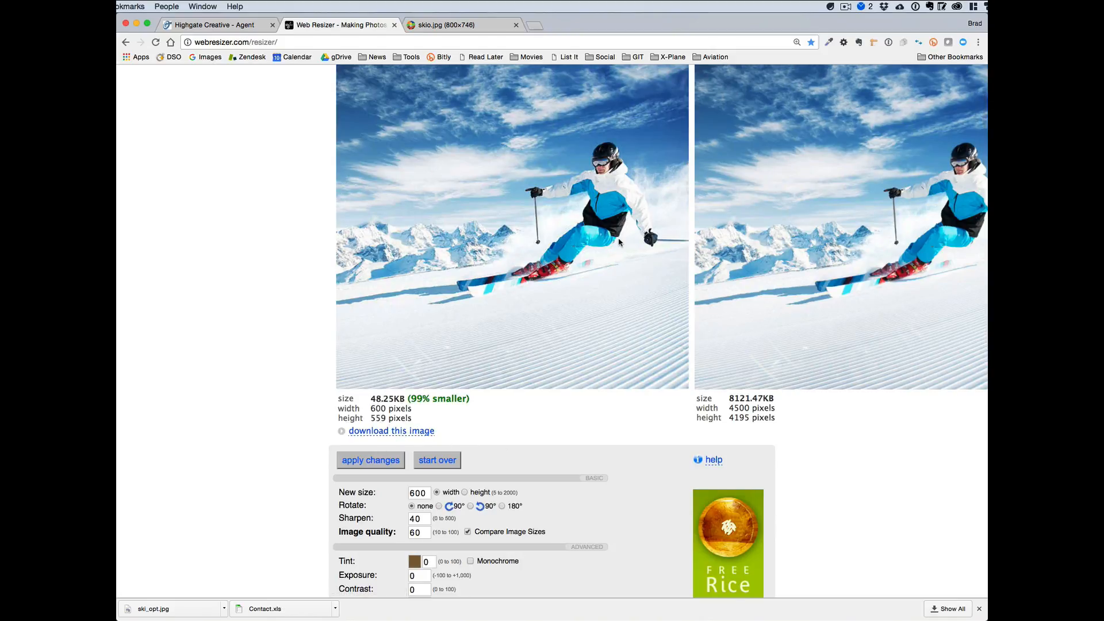
scroll(619, 242, "right", 3)
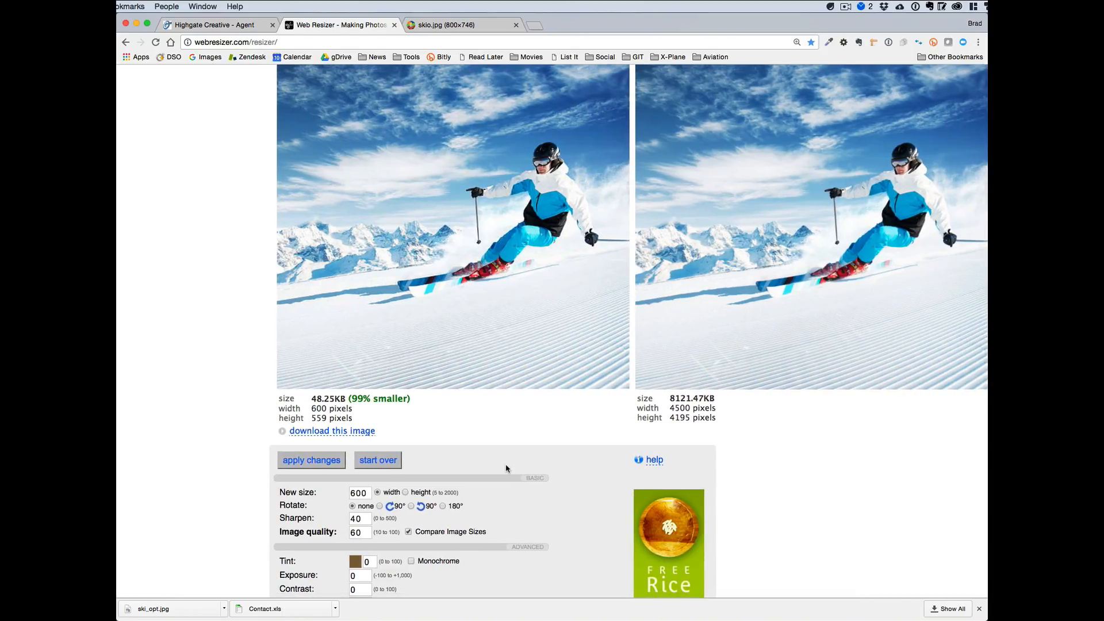
scroll(506, 467, "down", 8)
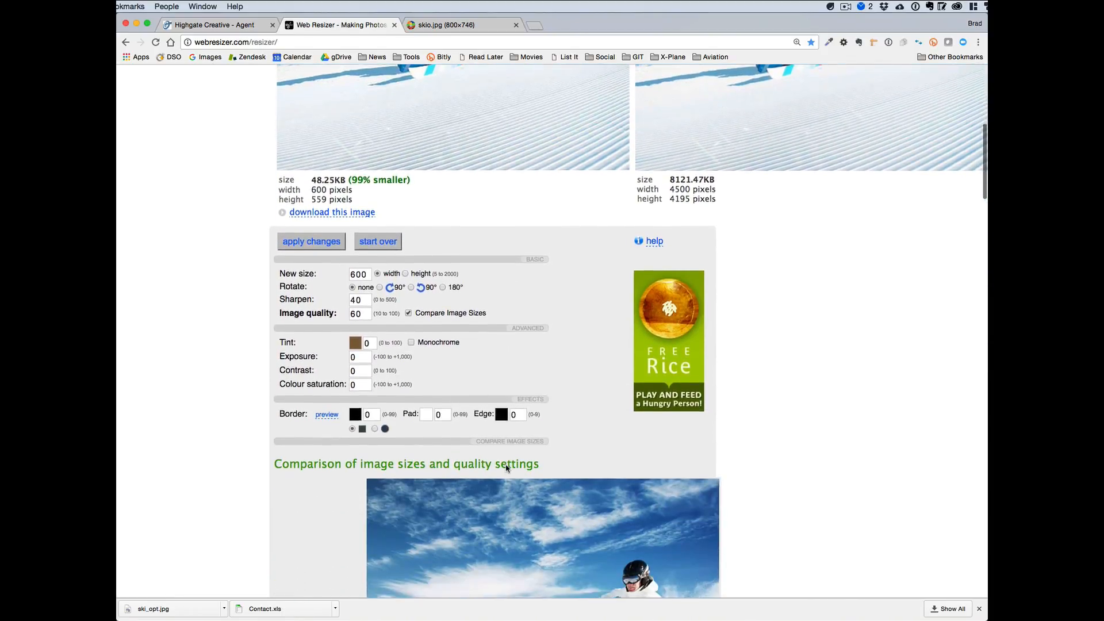
scroll(506, 465, "up", 3)
scroll(506, 466, "left", 3)
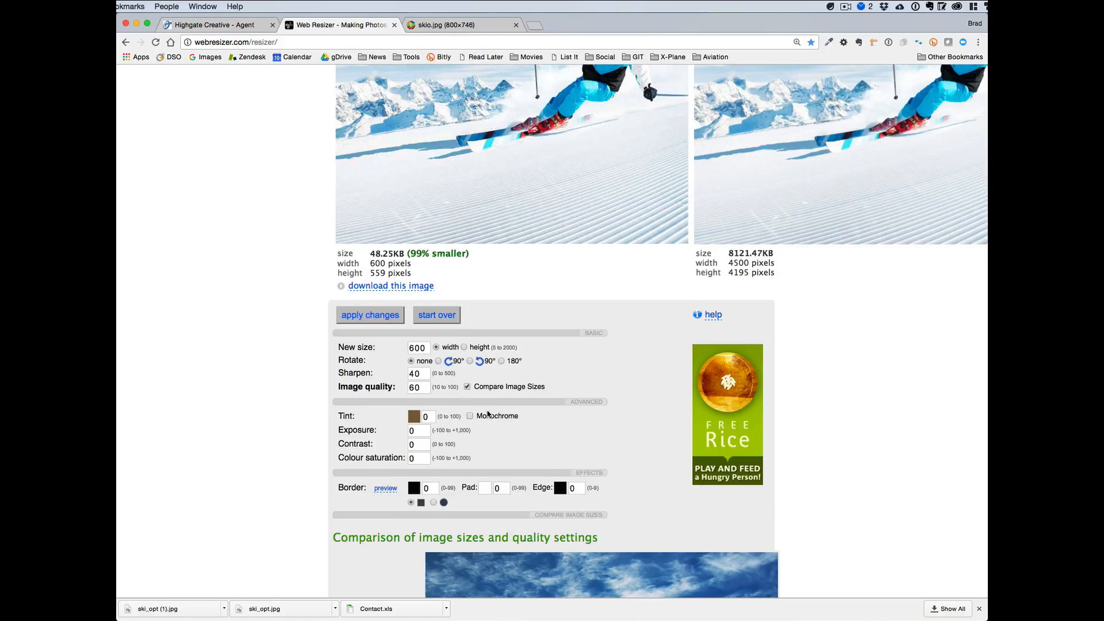
Examine the comparison of image sizes and quality settings, from quality 90 down to quality 20.
scroll(550, 529, "down", 5)
scroll(549, 528, "down", 5)
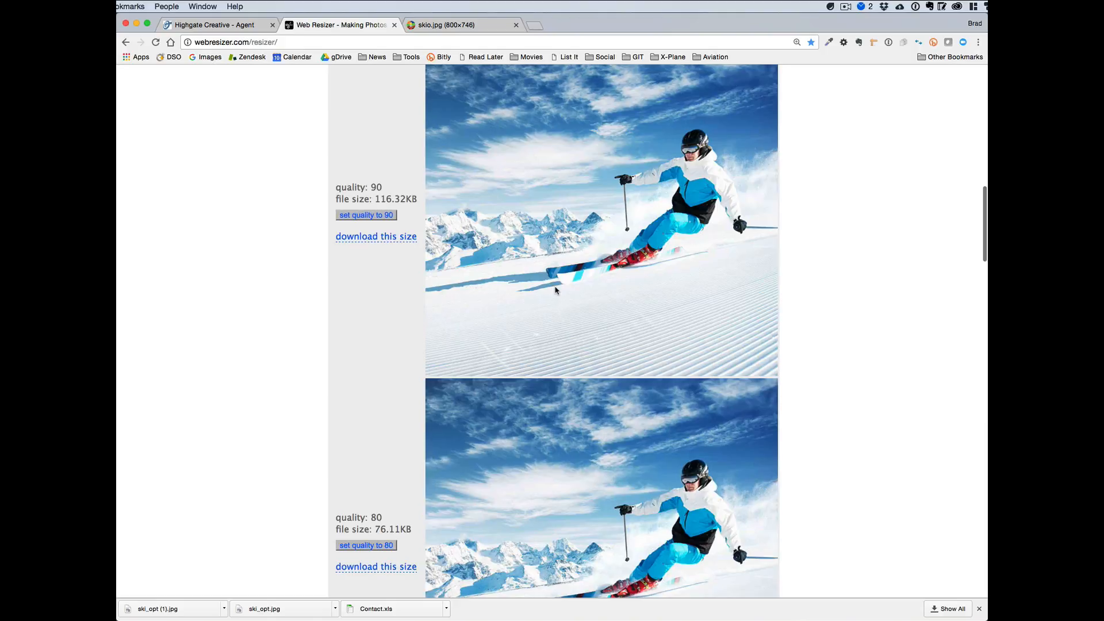
scroll(556, 290, "down", 1)
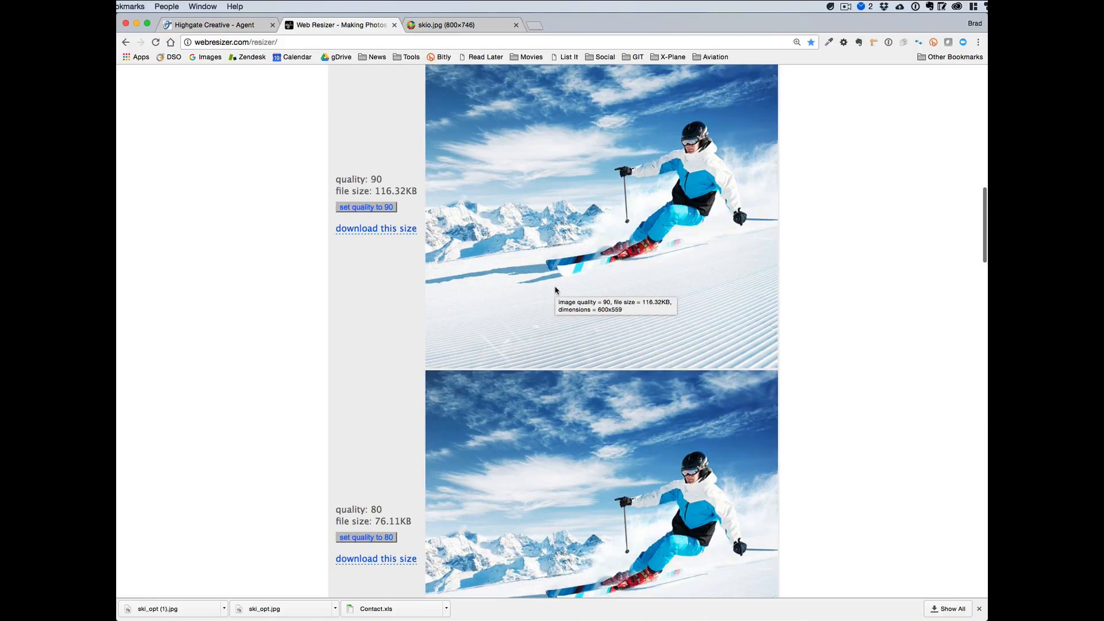
scroll(556, 290, "down", 15)
scroll(555, 290, "up", 2)
scroll(553, 288, "up", 2)
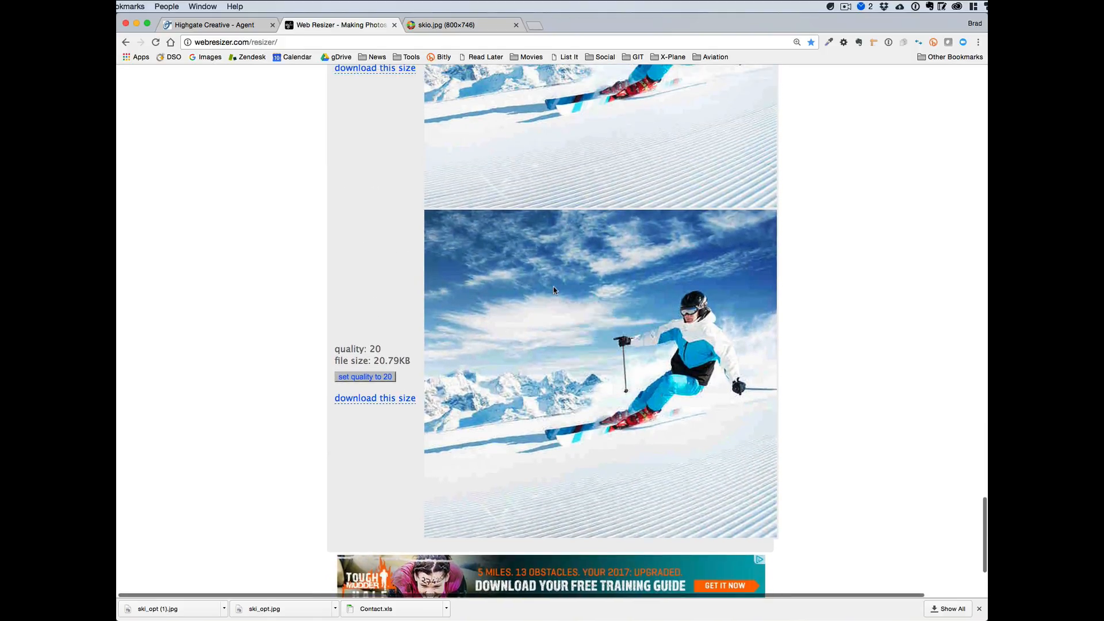
mouse_move(740, 289)
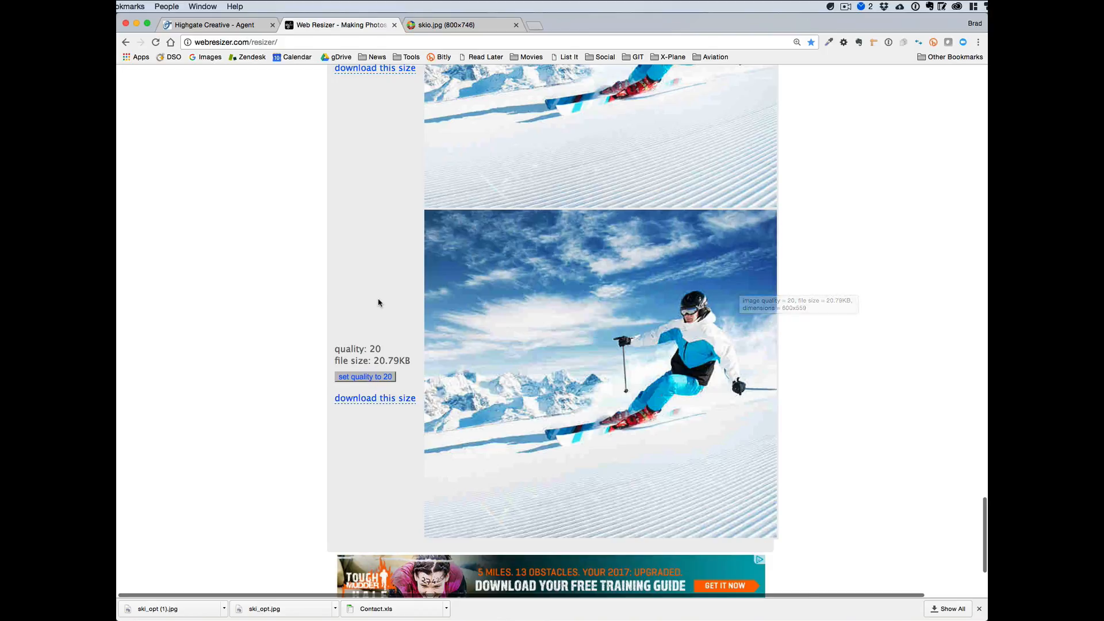
scroll(378, 302, "up", 15)
scroll(378, 301, "up", 5)
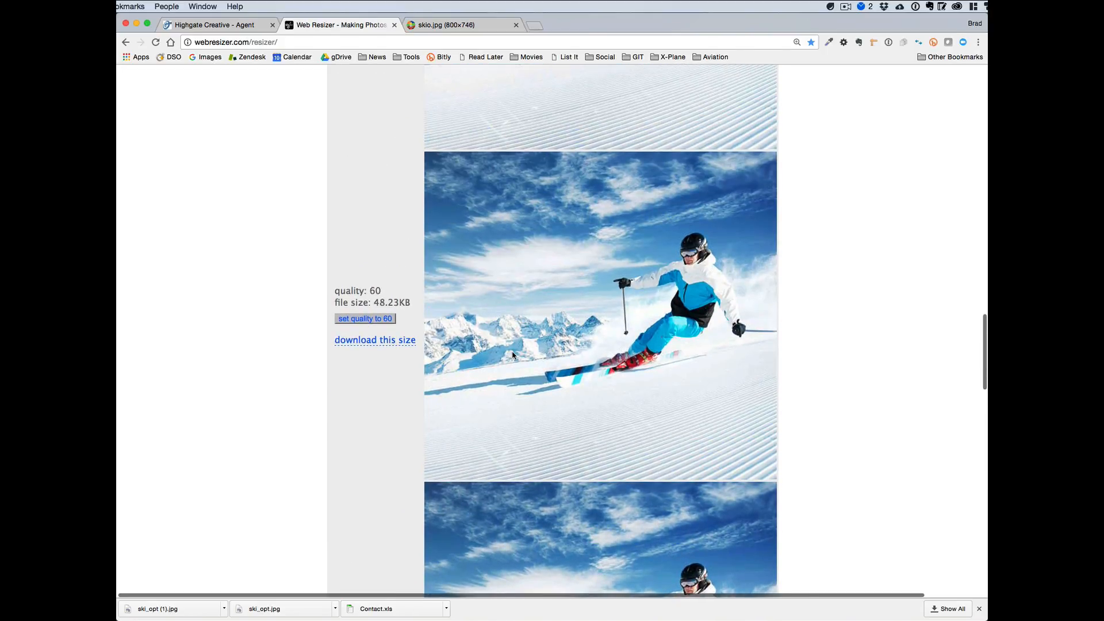
scroll(512, 355, "up", 13)
scroll(512, 355, "up", 12)
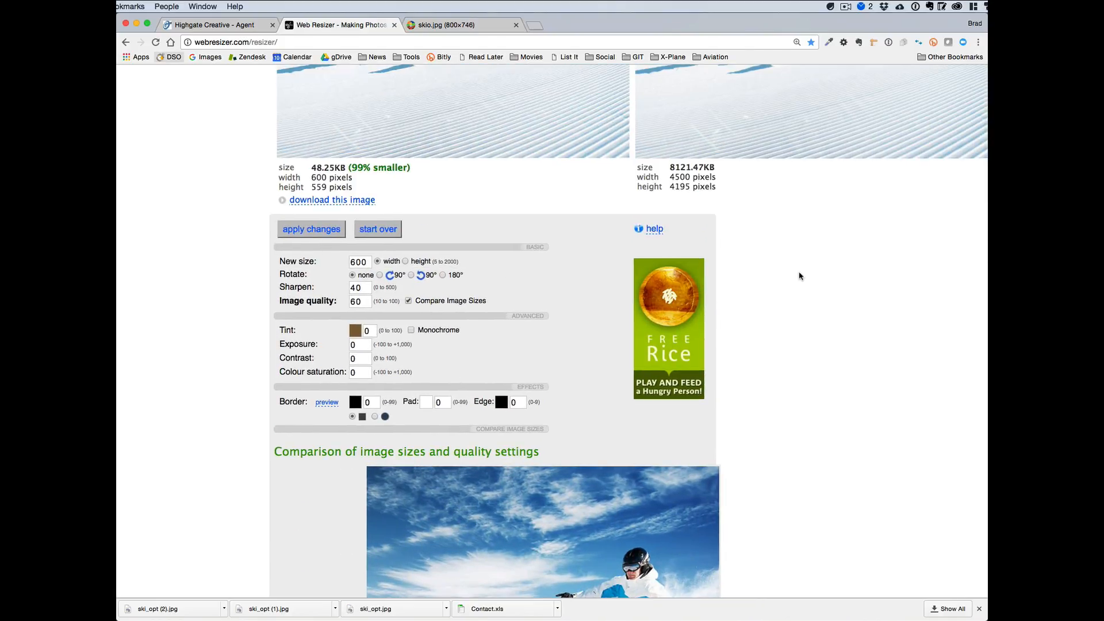
Crop the optimized image to a full-width band around the skier, about 600 by 320 pixels, and apply the crop.
scroll(793, 272, "up", 5)
scroll(799, 276, "up", 1)
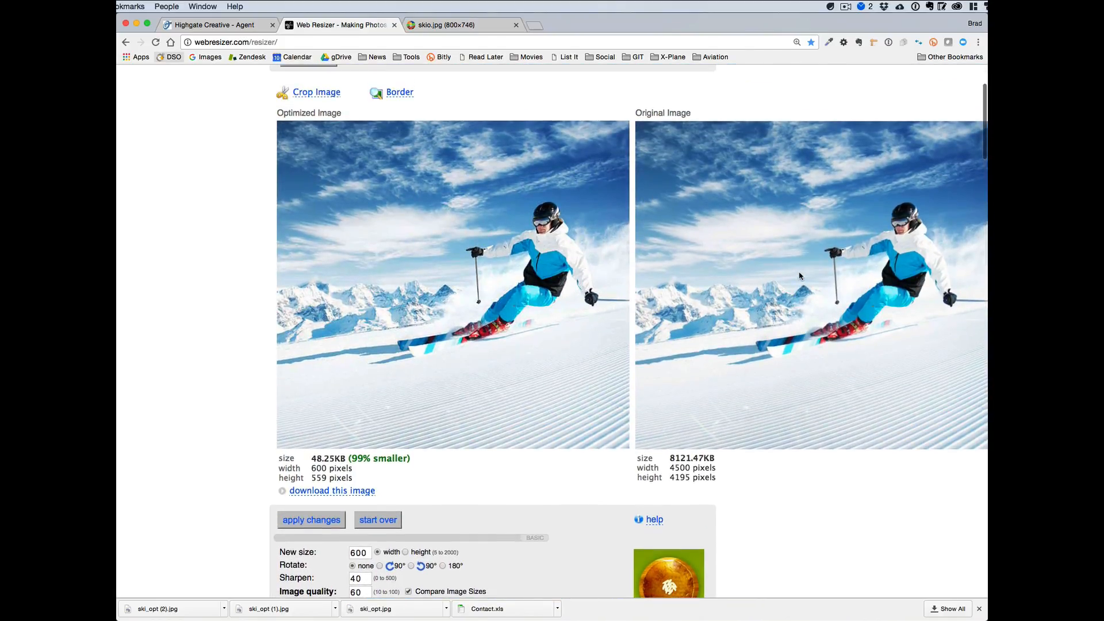
left_click(319, 95)
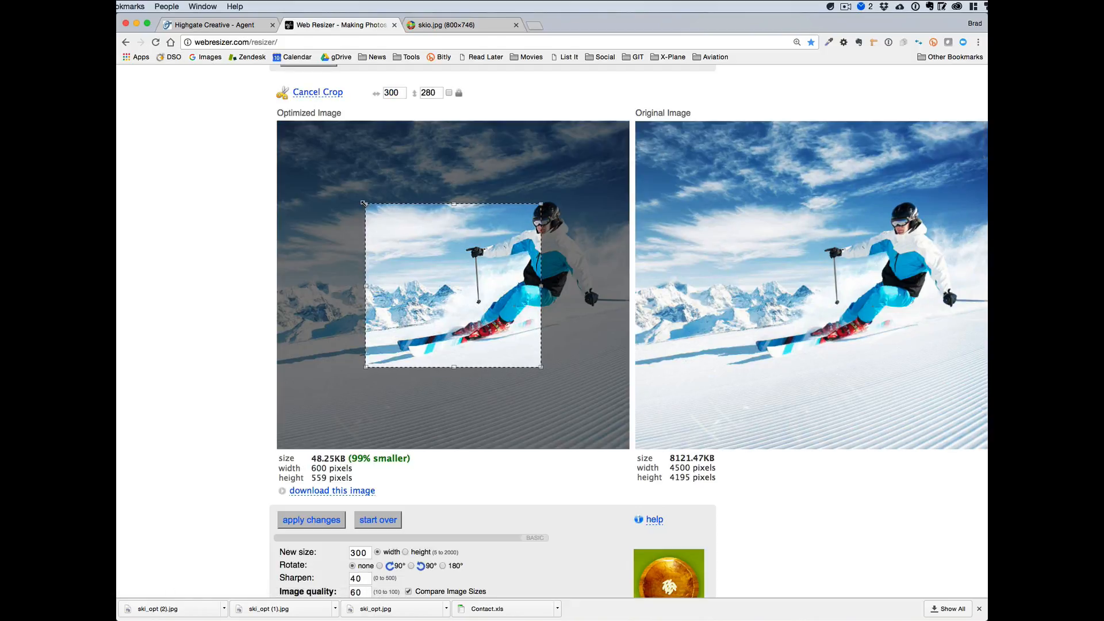
left_click_drag(365, 204, 275, 190)
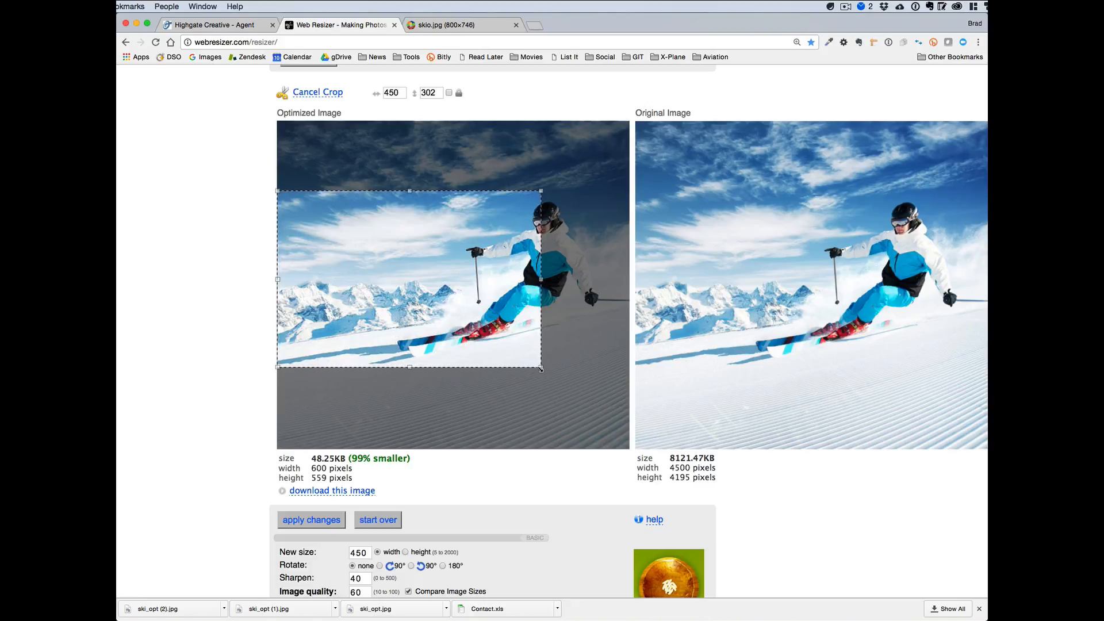
left_click_drag(541, 367, 630, 378)
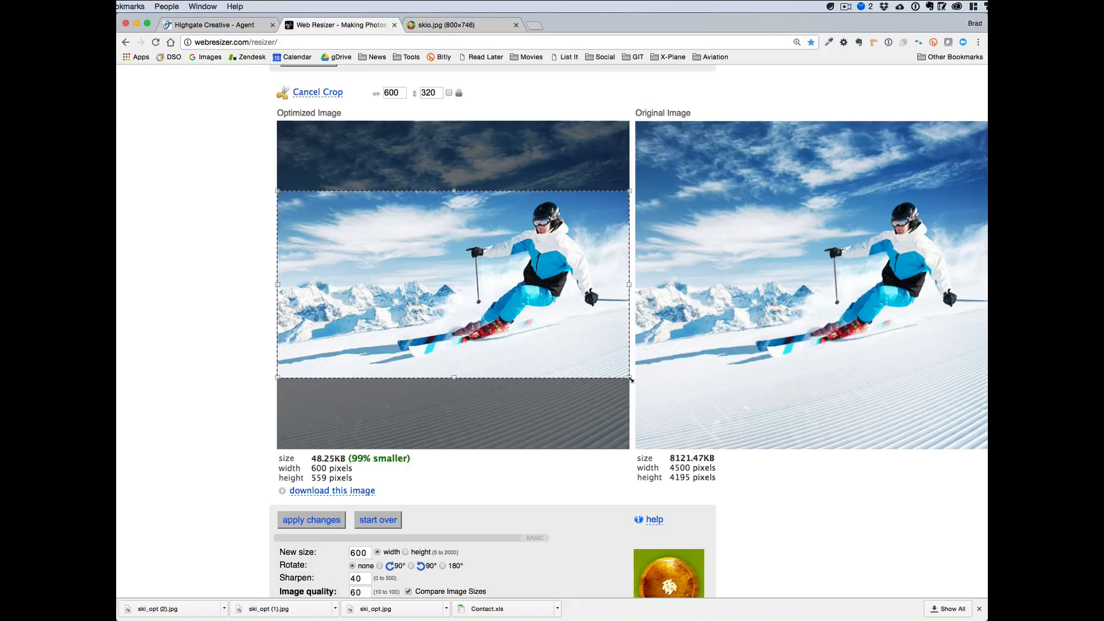
left_click(313, 524)
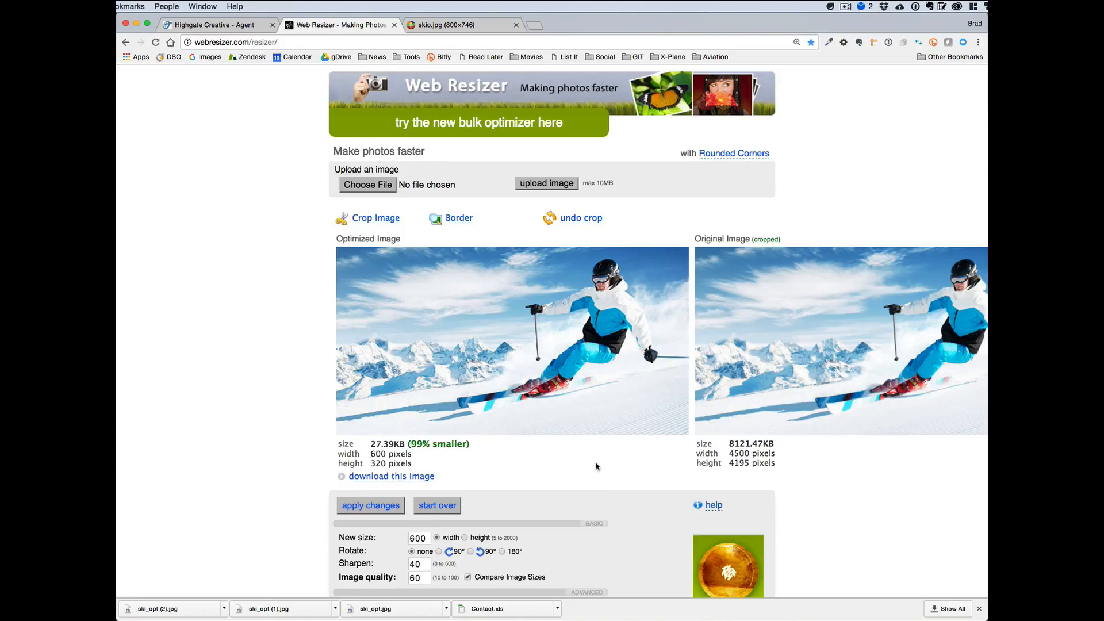
Set the image's exposure, contrast and colour saturation to 100 each and apply the changes.
scroll(596, 467, "down", 3)
scroll(596, 467, "down", 5)
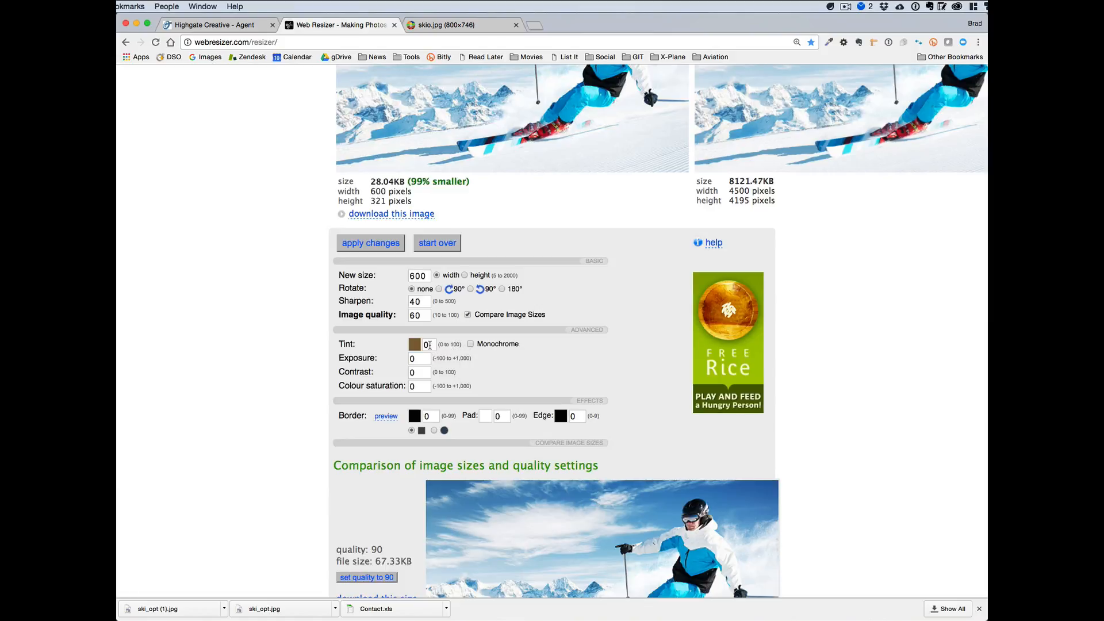
double_click(416, 358)
type("100")
double_click(418, 372)
type("0")
double_click(417, 373)
left_click(409, 385)
type("100")
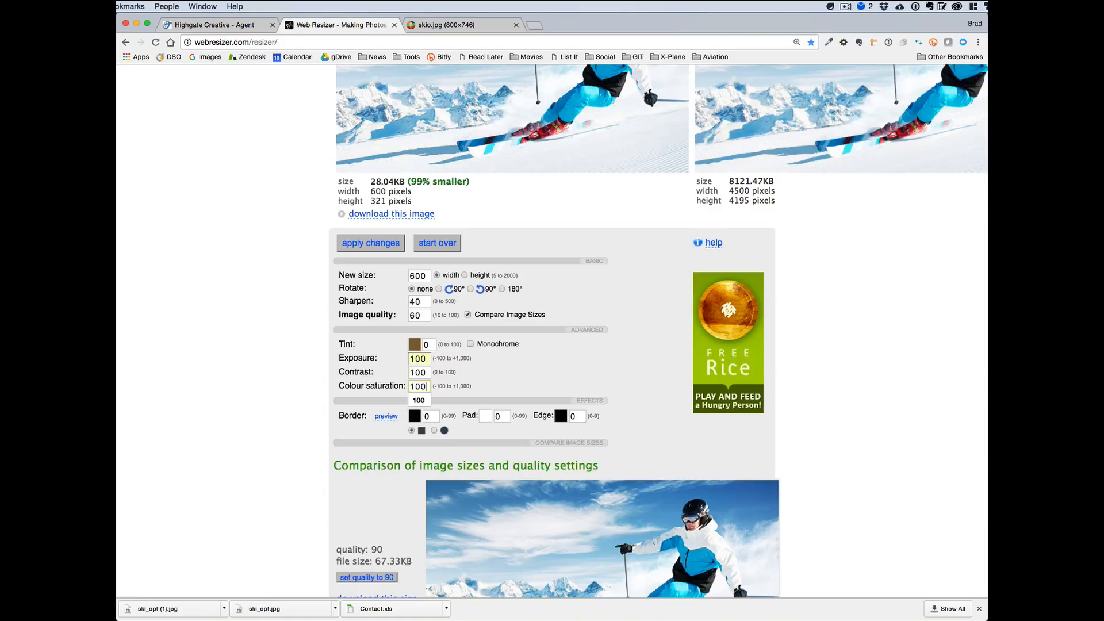
left_click(534, 371)
left_click(379, 243)
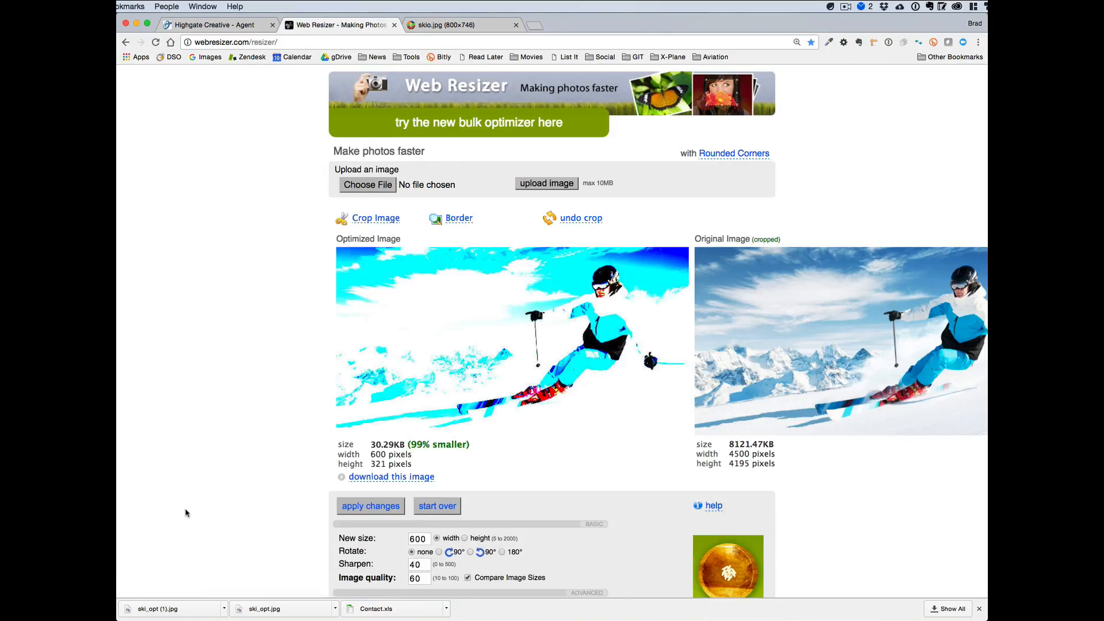
Download the optimized, cropped ski image with its adjusted colours.
scroll(185, 512, "down", 5)
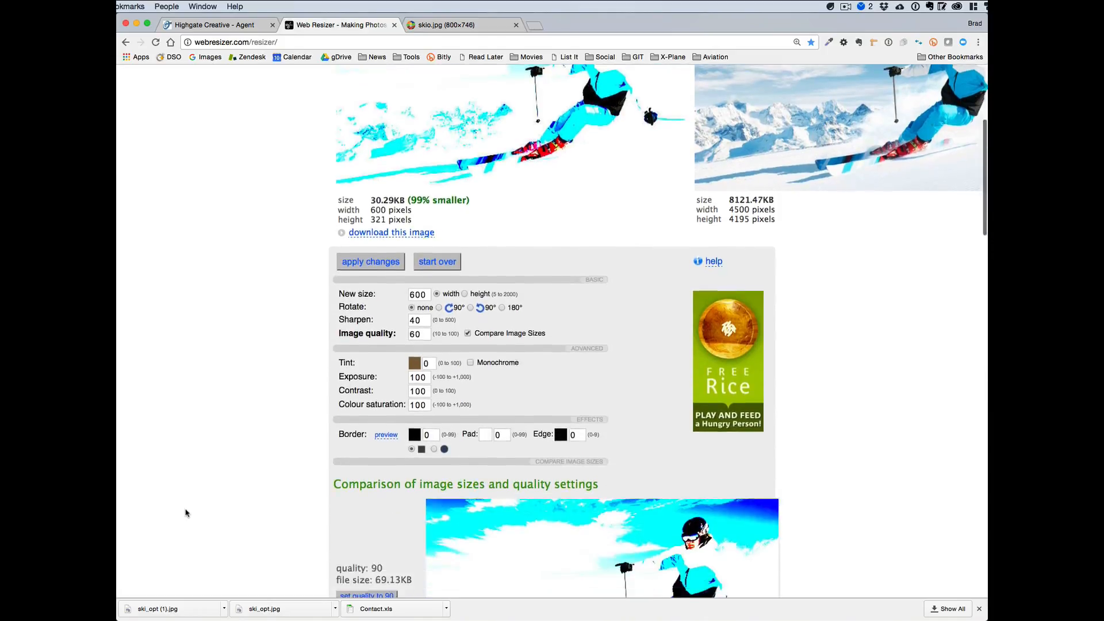
scroll(185, 580, "up", 3)
left_click(393, 358)
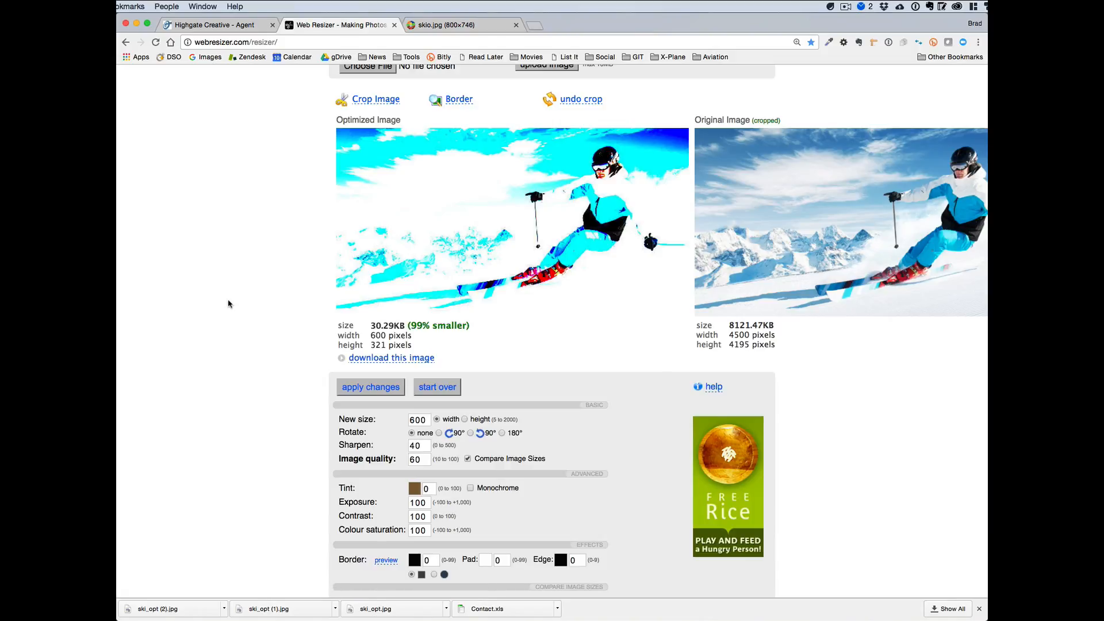
scroll(228, 304, "up", 4)
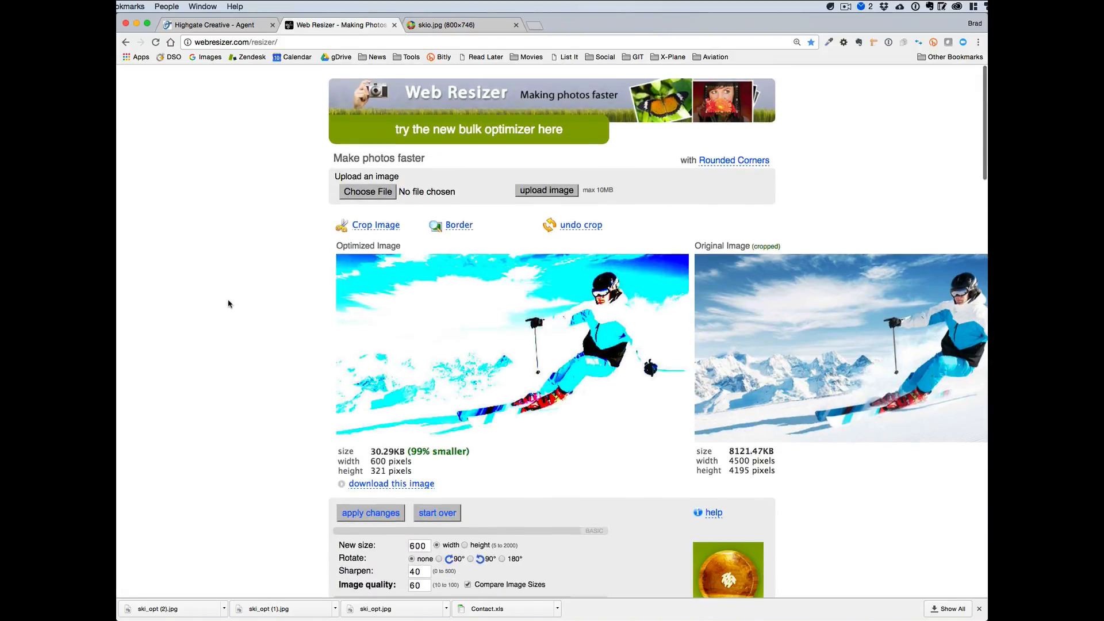